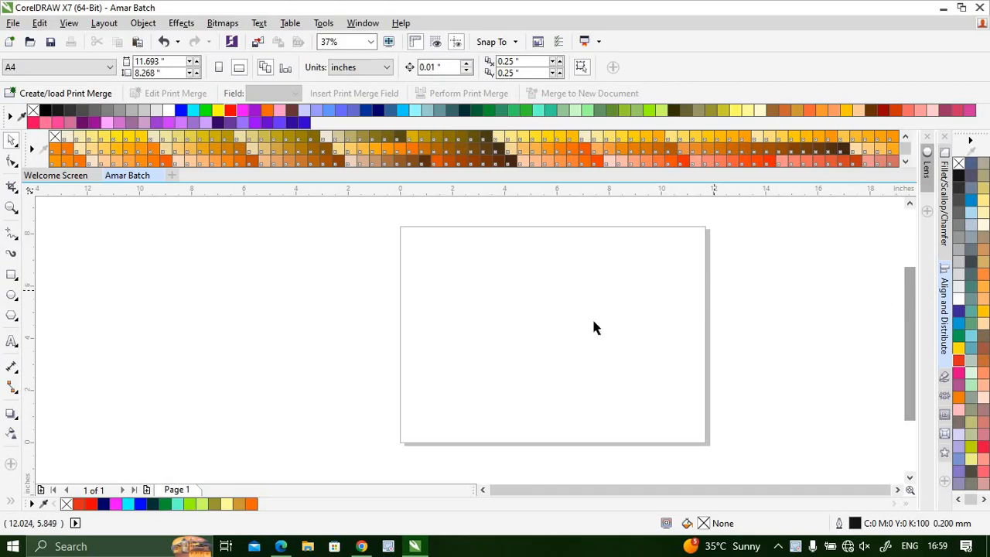
Draw a circle about 6.56 inches across on the page and shift it slightly upward
{"action": "left_click", "coordinate": [12, 295]}
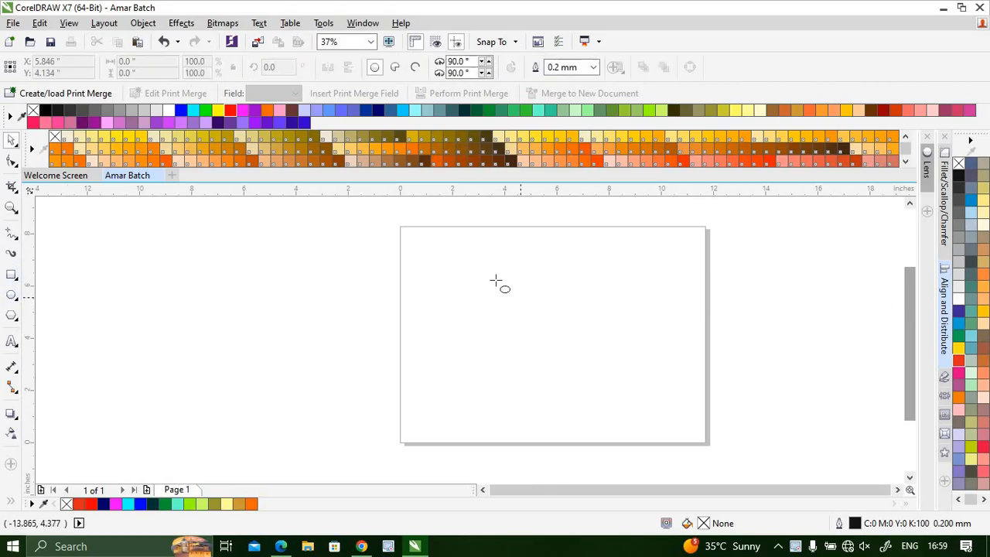
{"action": "mouse_move", "coordinate": [472, 262]}
{"action": "left_mouse_down"}
{"action": "mouse_move", "coordinate": [525, 300]}
{"action": "mouse_move", "coordinate": [572, 376]}
{"action": "mouse_move", "coordinate": [617, 429]}
{"action": "mouse_move", "coordinate": [546, 327]}
{"action": "mouse_move", "coordinate": [634, 439]}
{"action": "mouse_move", "coordinate": [564, 353]}
{"action": "mouse_move", "coordinate": [553, 356]}
{"action": "mouse_move", "coordinate": [617, 435]}
{"action": "left_mouse_up"}
{"action": "key", "text": "space"}
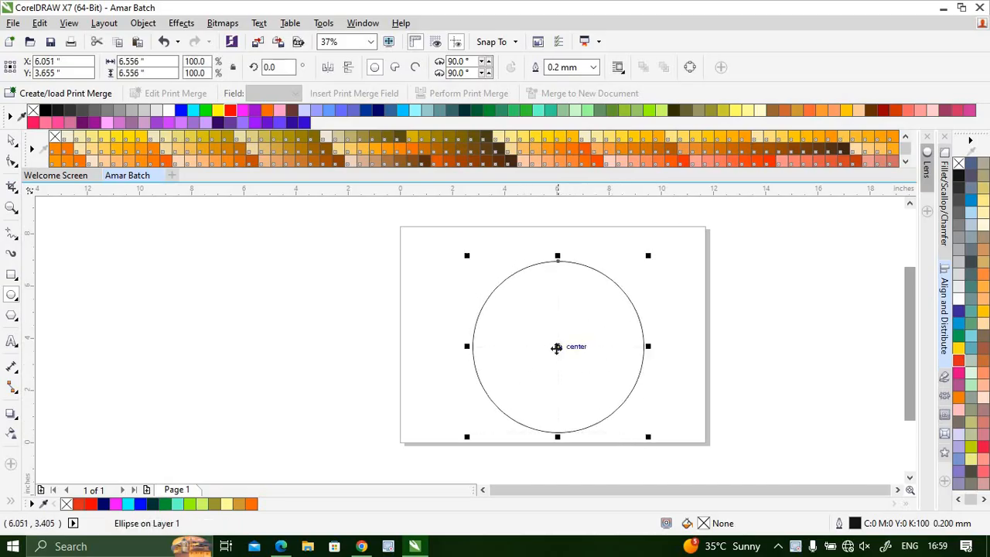
{"action": "mouse_move", "coordinate": [558, 347]}
{"action": "left_mouse_down"}
{"action": "mouse_move", "coordinate": [562, 353]}
{"action": "mouse_move", "coordinate": [555, 332]}
{"action": "left_mouse_up"}
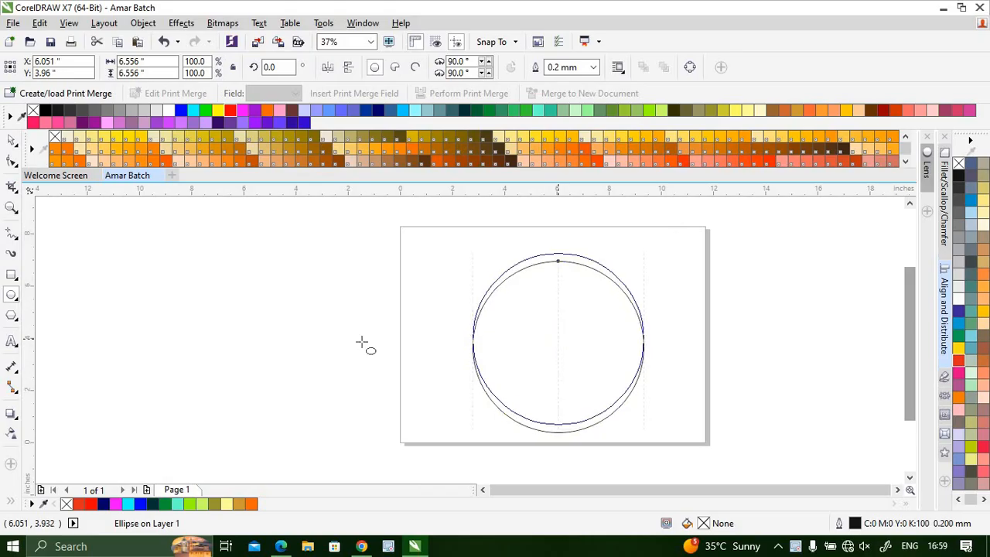
{"action": "left_click_drag", "start_coordinate": [275, 269], "coordinate": [368, 418]}
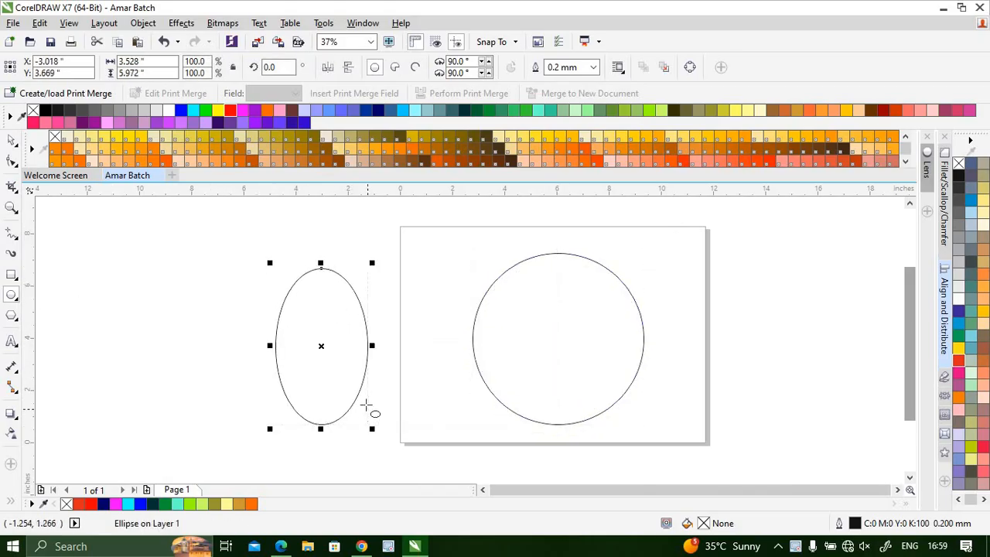
{"action": "key", "text": "Delete"}
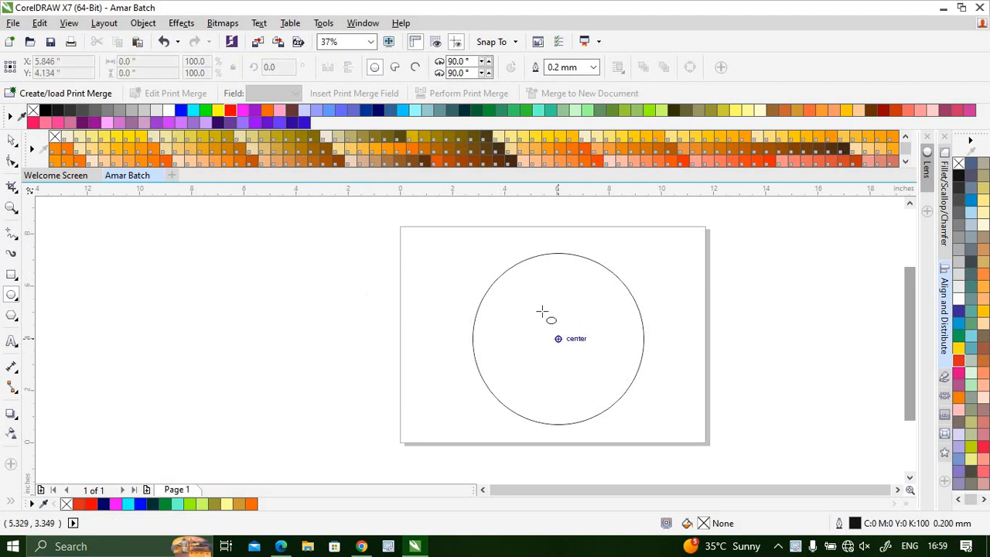
{"action": "key", "text": "space"}
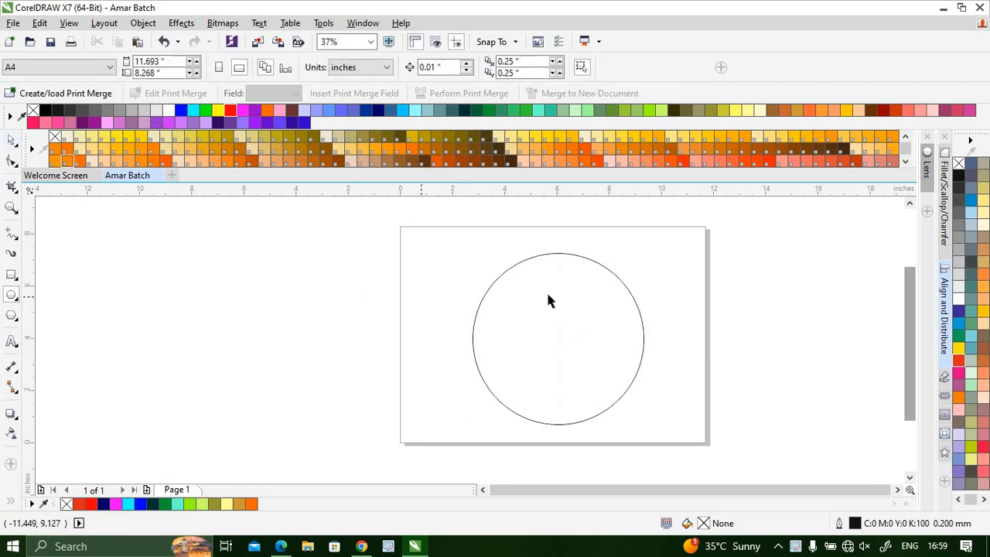
Set the circle's outline width to 2.0 mm
{"action": "left_click", "coordinate": [565, 321]}
{"action": "left_click_drag", "start_coordinate": [565, 319], "coordinate": [522, 287]}
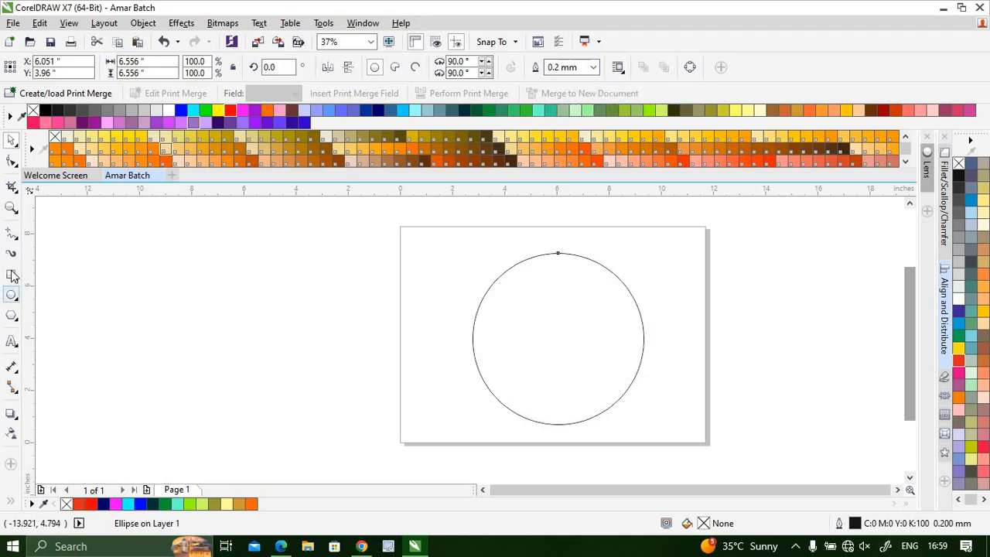
{"action": "left_click", "coordinate": [13, 297]}
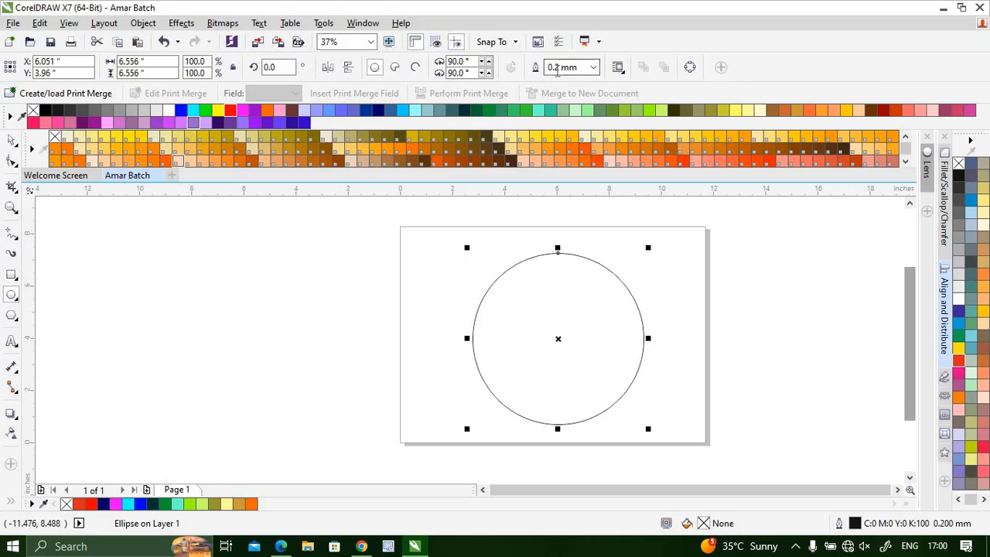
{"action": "left_click", "coordinate": [593, 68]}
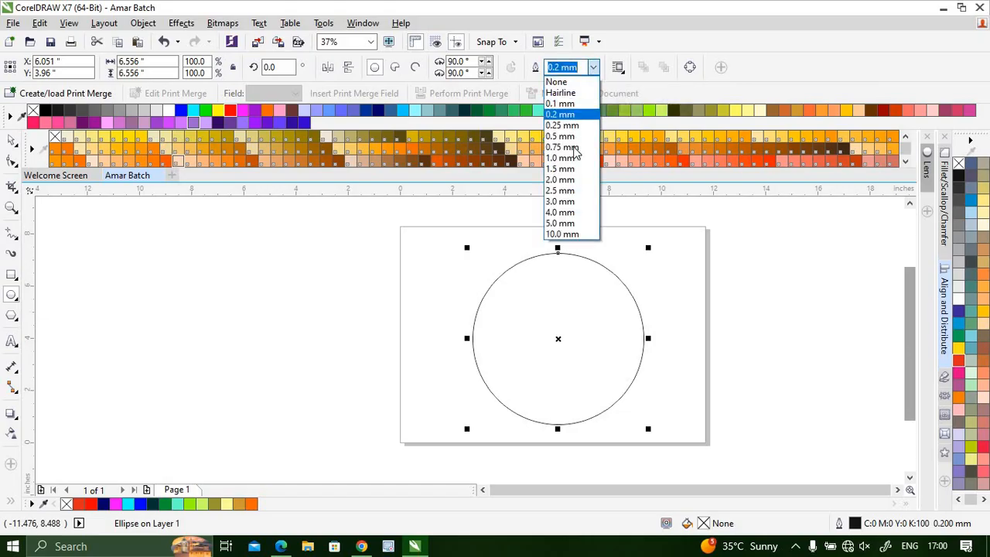
{"action": "left_click", "coordinate": [566, 179]}
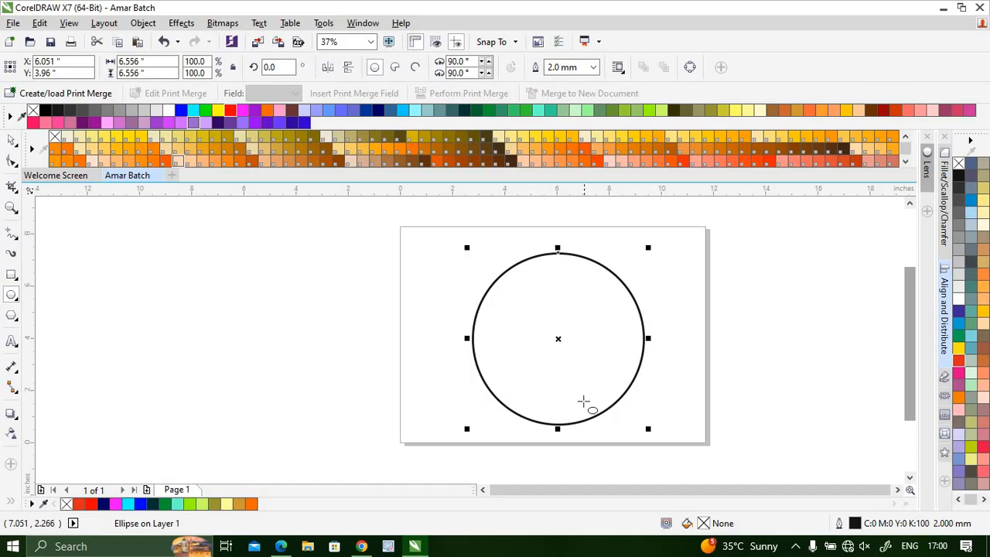
Convert the circle's outline to an object for node editing with the Shape tool
{"action": "left_click", "coordinate": [11, 163]}
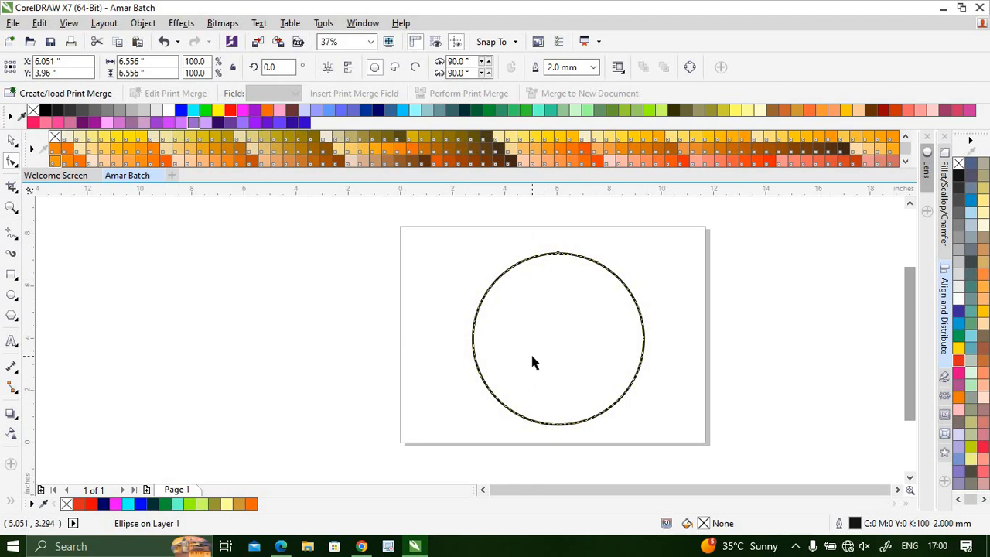
{"action": "key", "text": "ctrl+q"}
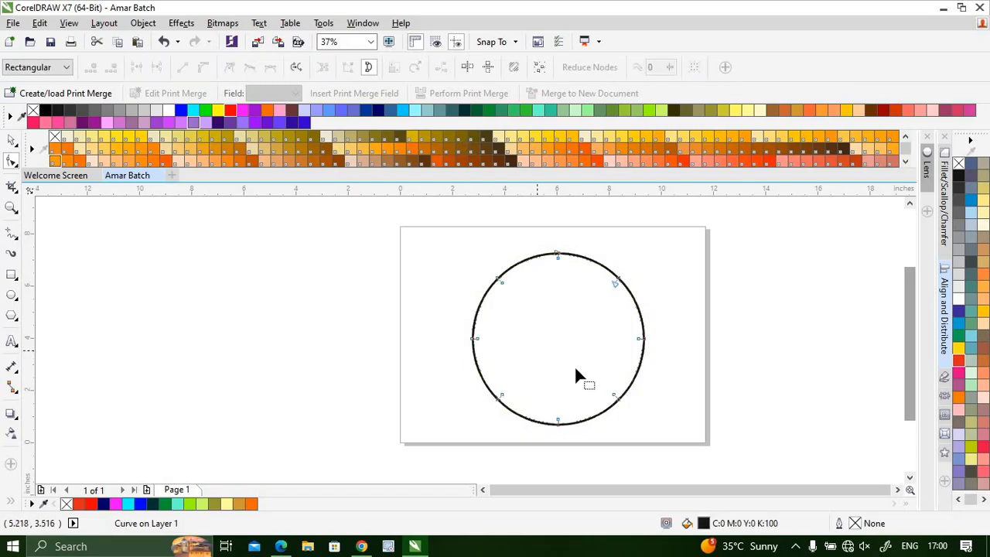
Try reshaping the ring by pulling its lower-right inner node inward, and undo that node move
{"action": "scroll", "coordinate": [599, 416], "scroll_direction": "up", "scroll_amount": 2}
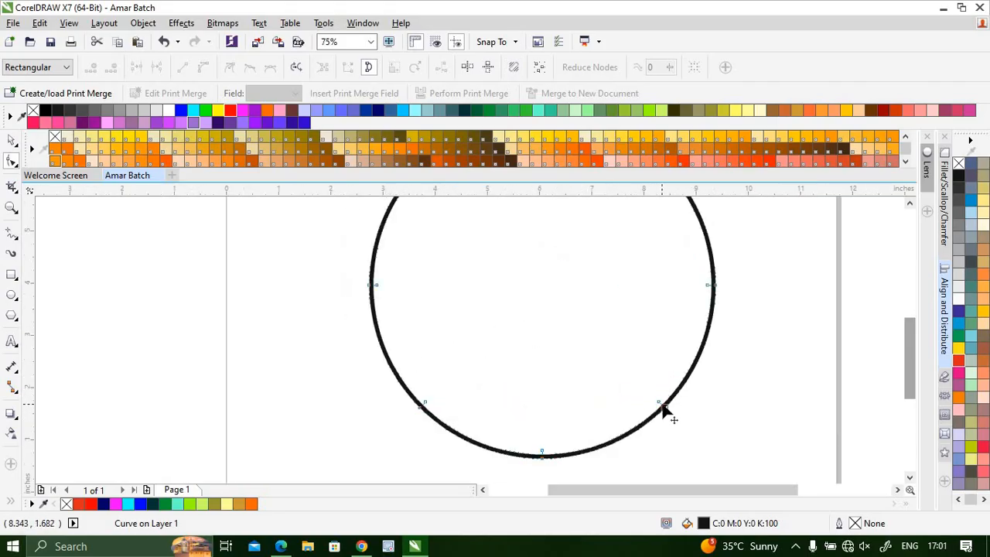
{"action": "left_click_drag", "start_coordinate": [663, 408], "coordinate": [616, 353]}
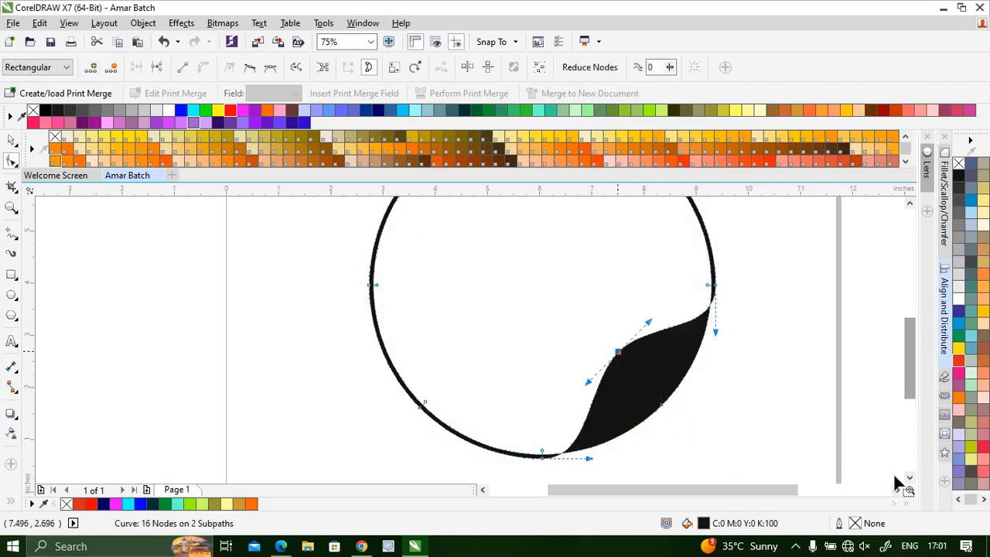
{"action": "scroll", "coordinate": [714, 399], "scroll_direction": "down", "scroll_amount": 2}
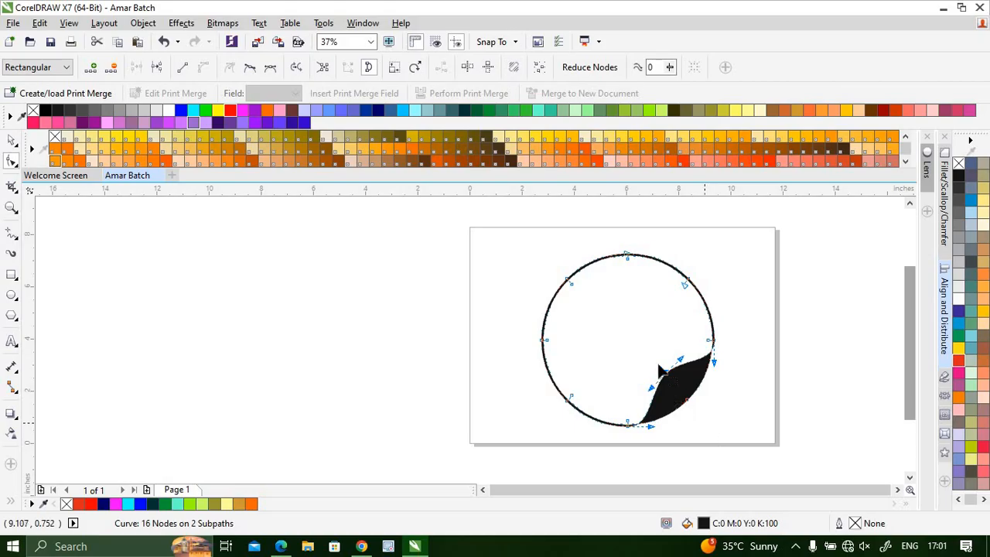
{"action": "scroll", "coordinate": [691, 408], "scroll_direction": "up", "scroll_amount": 1}
{"action": "scroll", "coordinate": [691, 408], "scroll_direction": "down", "scroll_amount": 1}
{"action": "scroll", "coordinate": [672, 390], "scroll_direction": "up", "scroll_amount": 4}
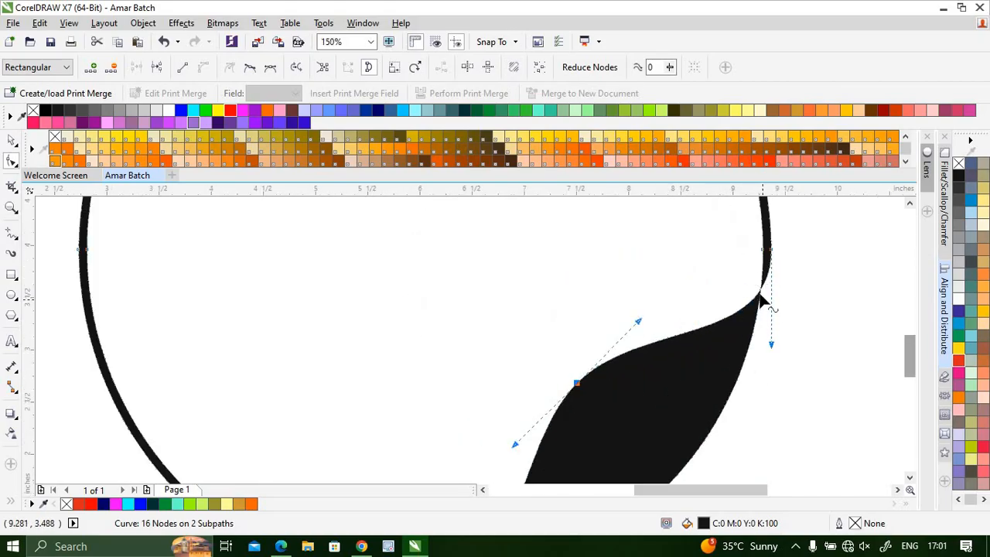
{"action": "scroll", "coordinate": [763, 295], "scroll_direction": "down", "scroll_amount": 1}
{"action": "scroll", "coordinate": [766, 266], "scroll_direction": "up", "scroll_amount": 2}
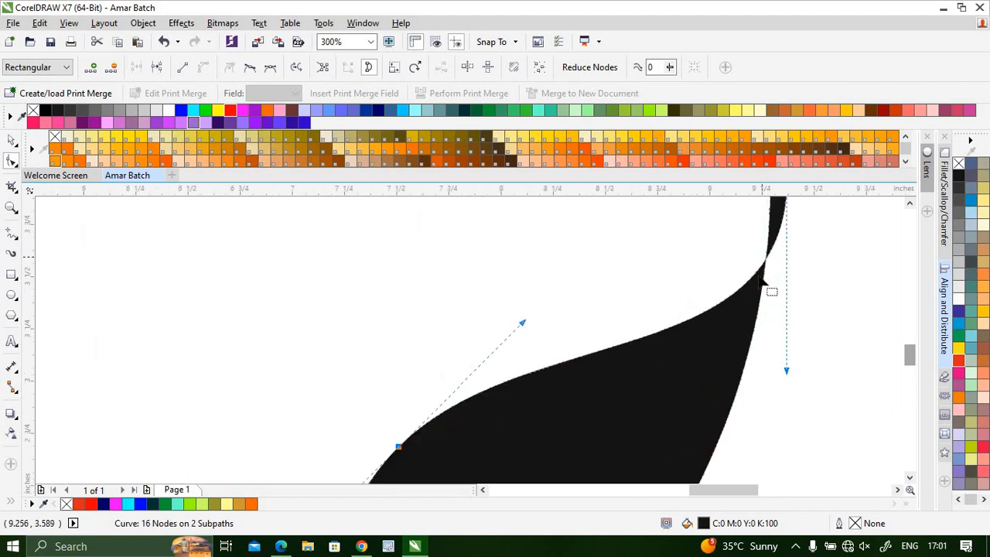
{"action": "scroll", "coordinate": [711, 305], "scroll_direction": "down", "scroll_amount": 2}
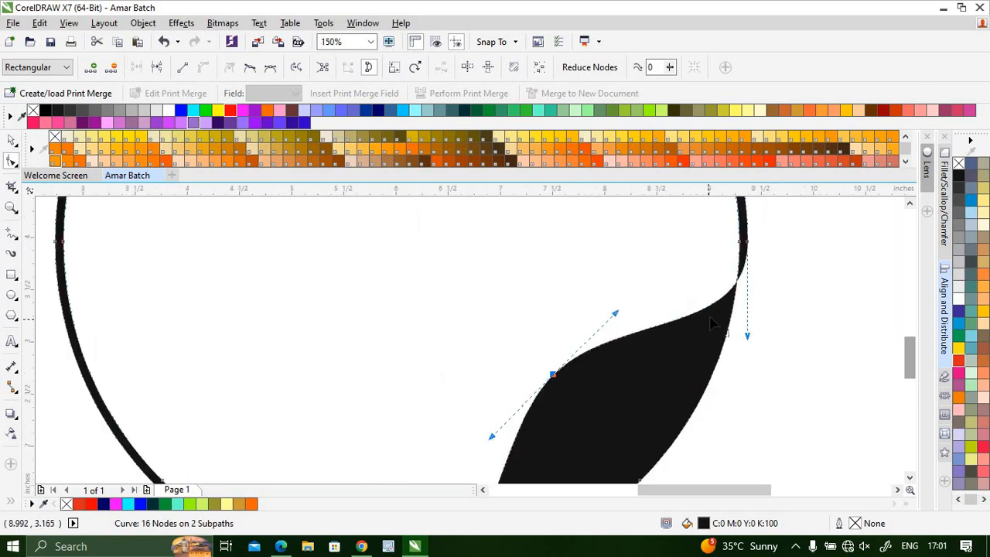
{"action": "scroll", "coordinate": [733, 299], "scroll_direction": "down", "scroll_amount": 1}
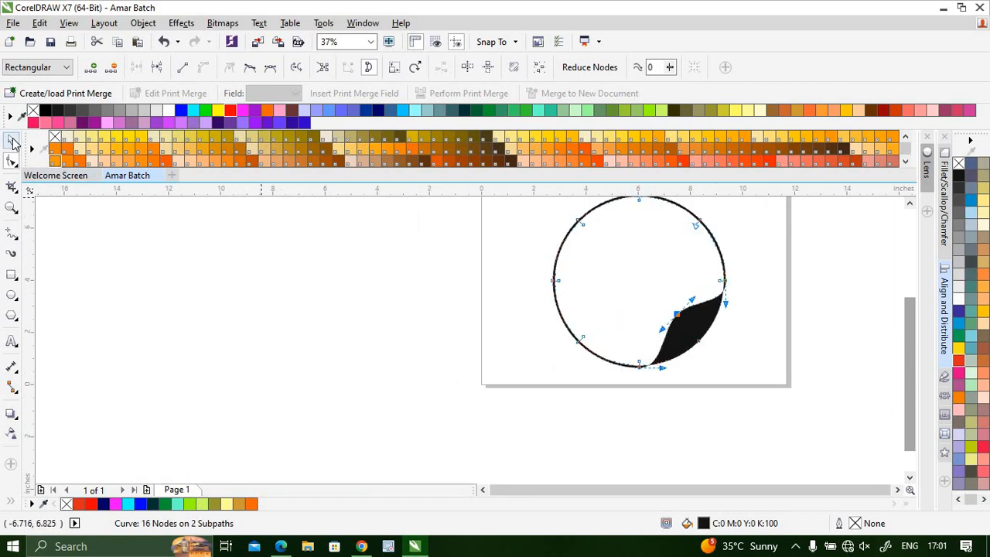
{"action": "left_click", "coordinate": [12, 139]}
{"action": "key", "text": "space"}
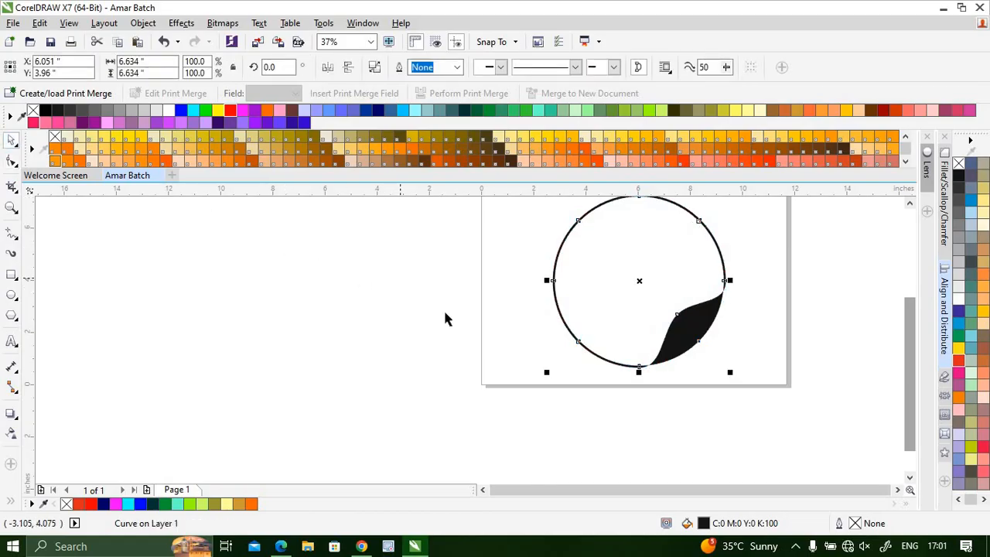
{"action": "key", "text": "ctrl+z"}
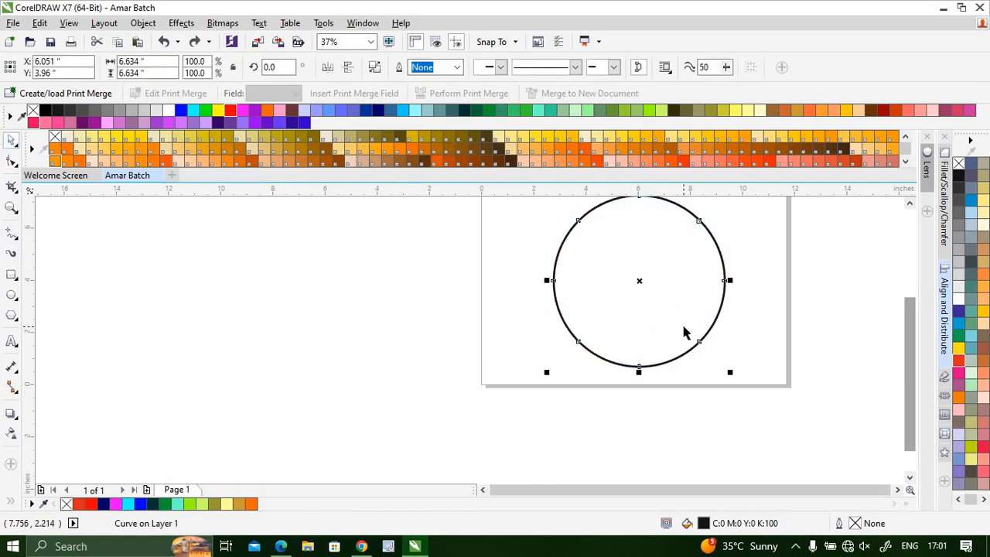
Paste a copy of the ring in place and pull its lower-right inner node inward to form a solid wave shape
{"action": "key", "text": "ctrl+c"}
{"action": "key", "text": "ctrl+v"}
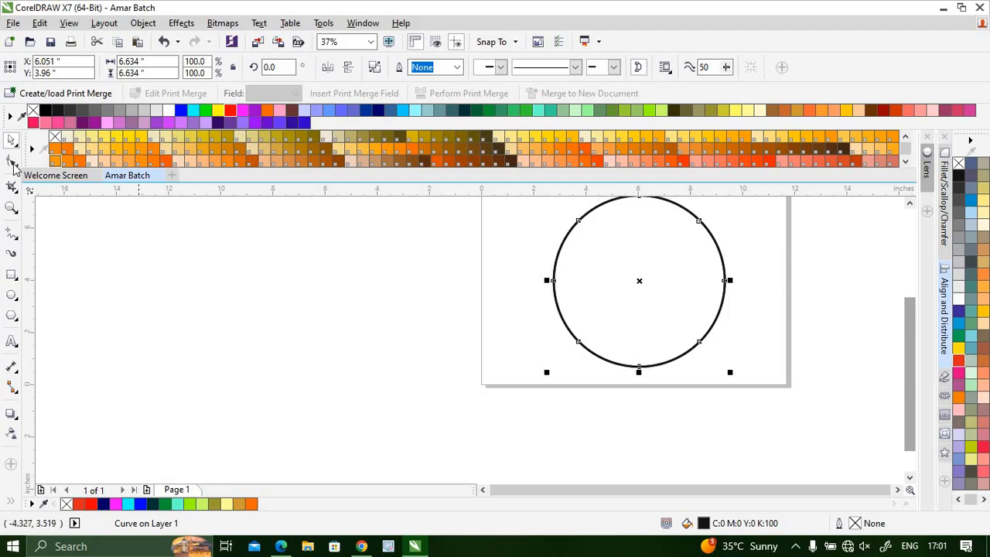
{"action": "left_click", "coordinate": [12, 161]}
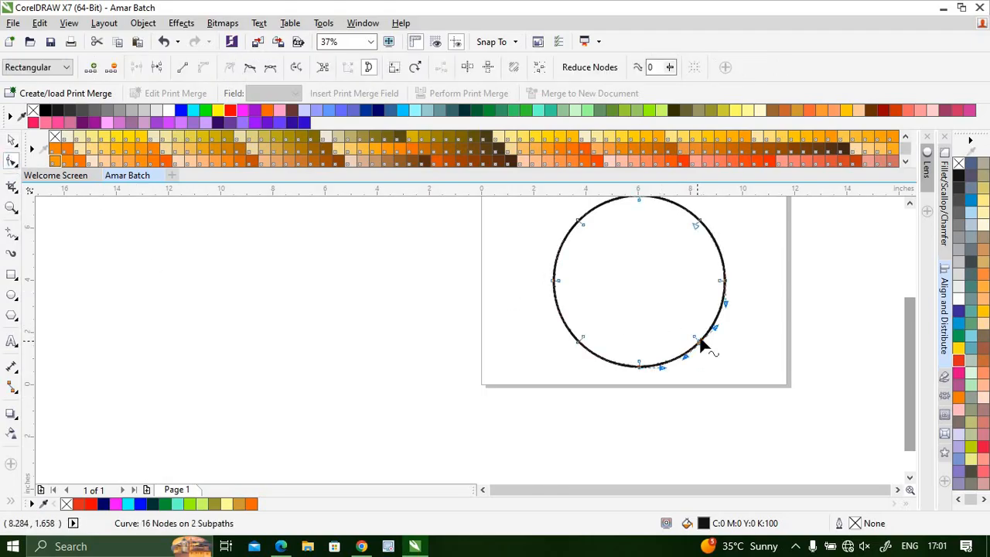
{"action": "left_click_drag", "start_coordinate": [698, 346], "coordinate": [679, 319]}
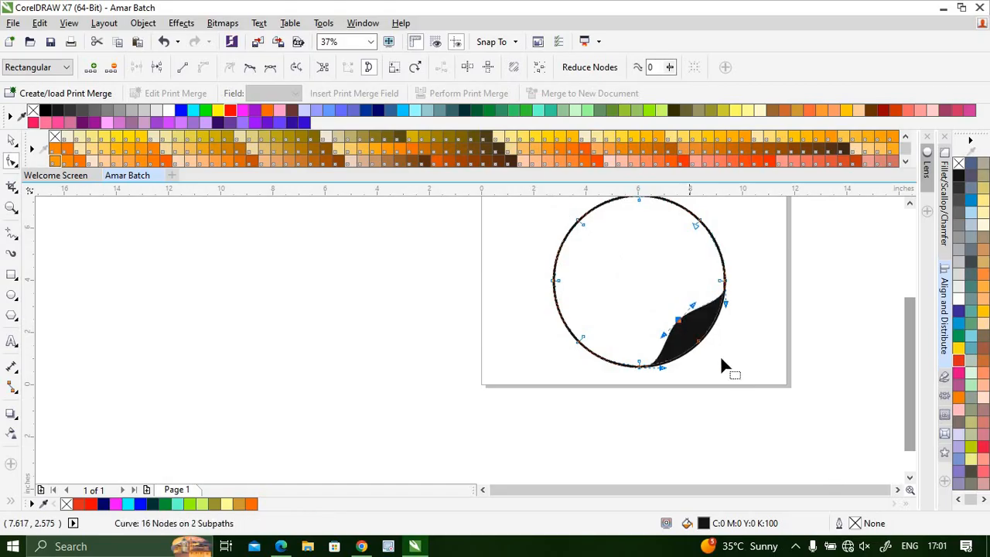
{"action": "left_click", "coordinate": [723, 381]}
{"action": "scroll", "coordinate": [699, 353], "scroll_direction": "up", "scroll_amount": 3}
{"action": "scroll", "coordinate": [691, 354], "scroll_direction": "down", "scroll_amount": 3}
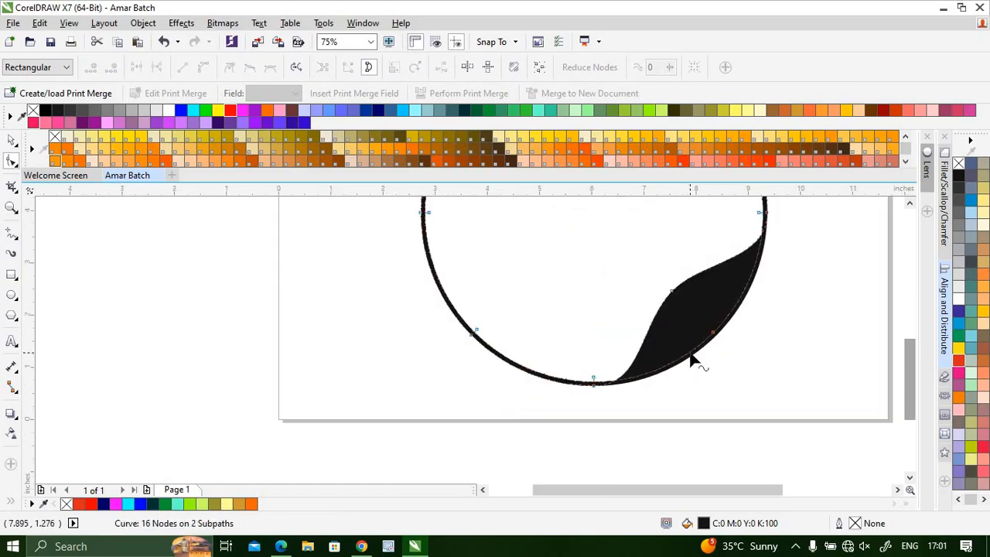
{"action": "key", "text": "space"}
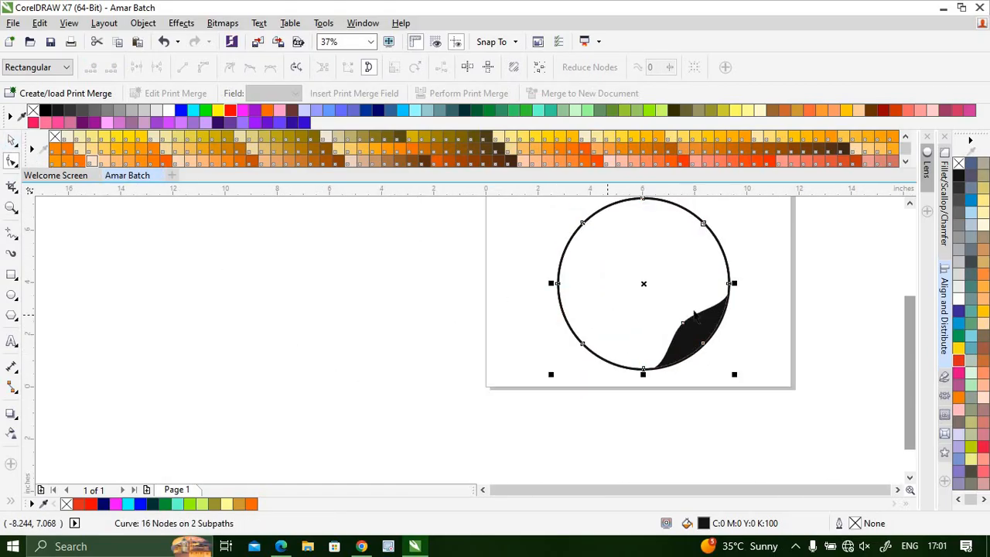
{"action": "left_click", "coordinate": [738, 329]}
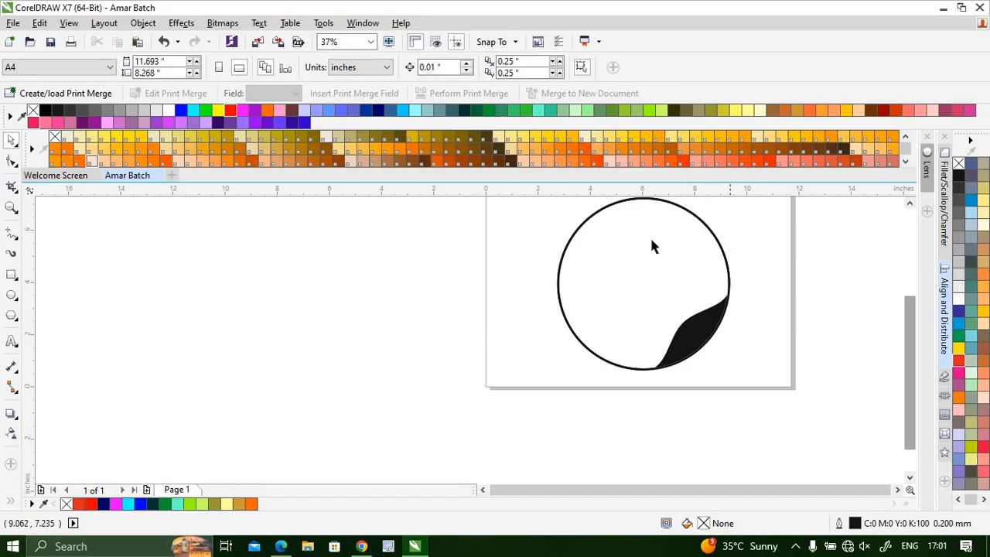
Draw a circle about 2.31 inches across and place it overlapping the large ring's upper-right edge
{"action": "scroll", "coordinate": [696, 220], "scroll_direction": "up", "scroll_amount": 2}
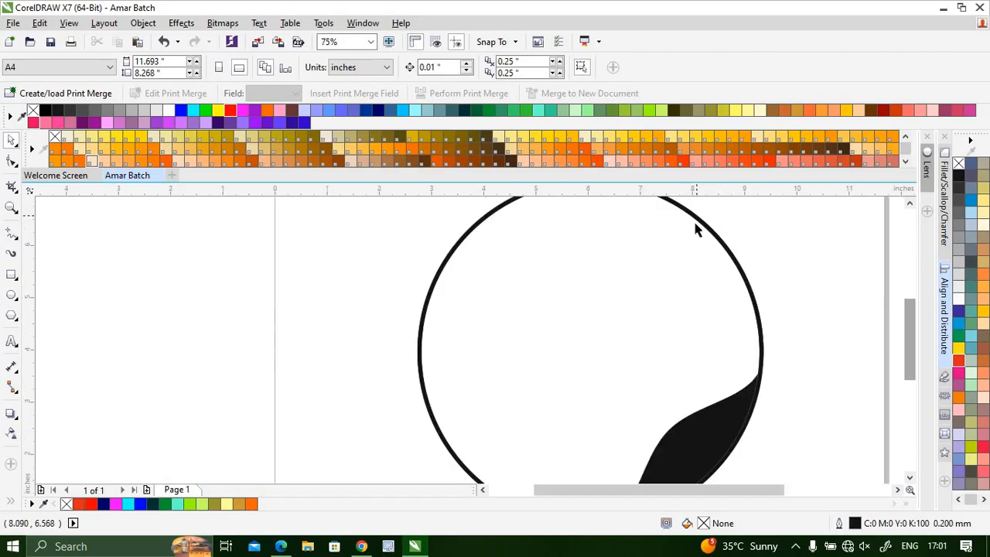
{"action": "scroll", "coordinate": [695, 229], "scroll_direction": "down", "scroll_amount": 4}
{"action": "scroll", "coordinate": [674, 263], "scroll_direction": "up", "scroll_amount": 2}
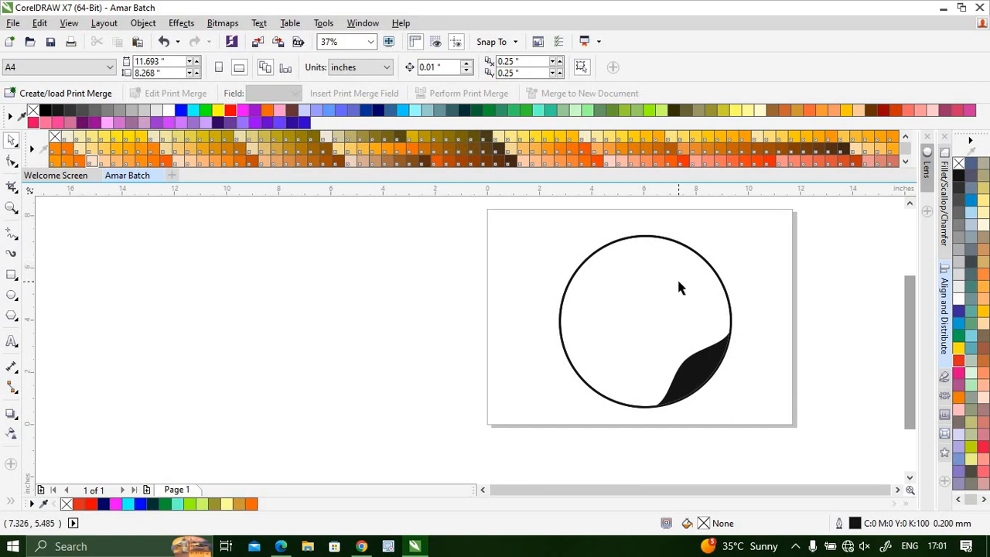
{"action": "left_click", "coordinate": [12, 295]}
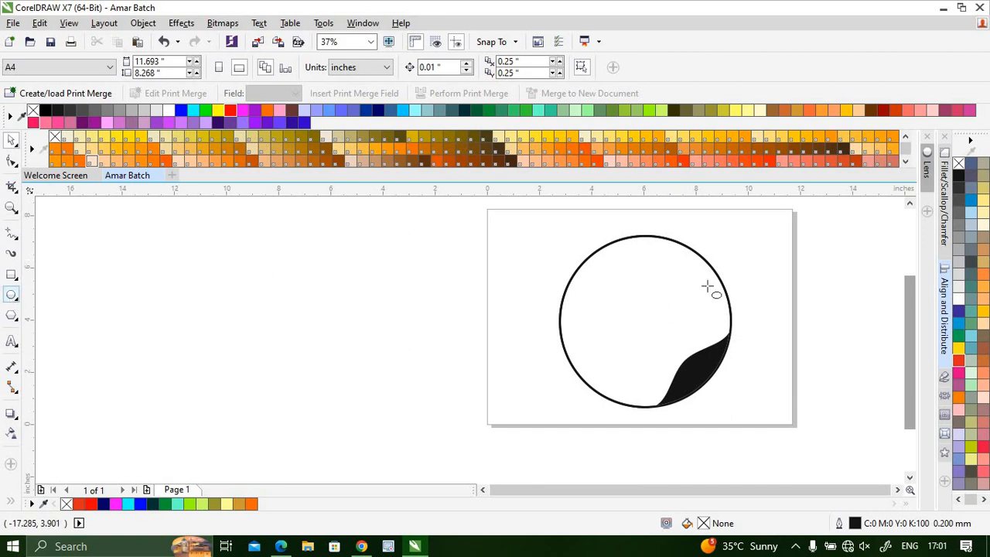
{"action": "left_click_drag", "start_coordinate": [671, 234], "coordinate": [727, 295]}
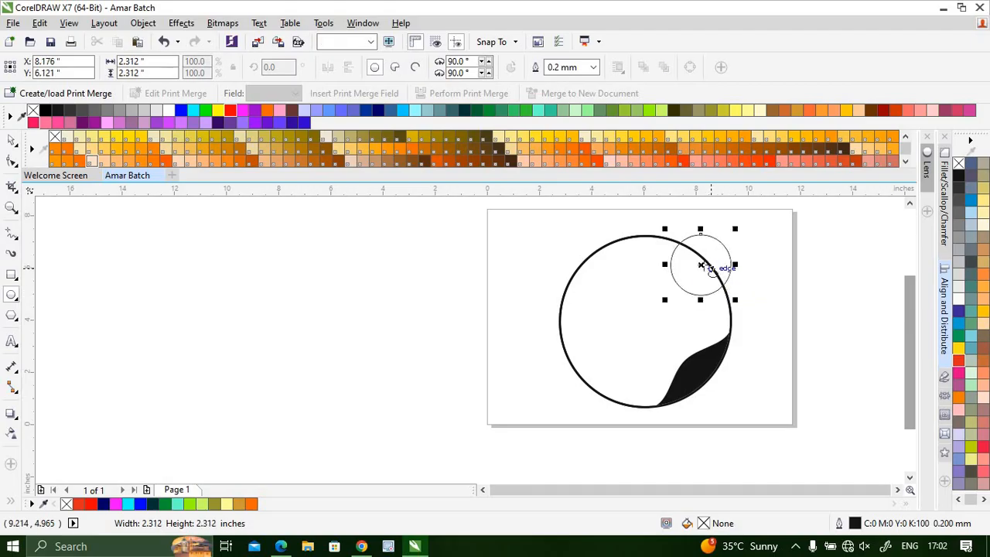
{"action": "mouse_move", "coordinate": [703, 261]}
{"action": "left_mouse_down"}
{"action": "mouse_move", "coordinate": [719, 268]}
{"action": "mouse_move", "coordinate": [710, 268]}
{"action": "left_mouse_up"}
Fill the small circle with white and give it a black 1.5 mm outline
{"action": "left_click", "coordinate": [169, 110]}
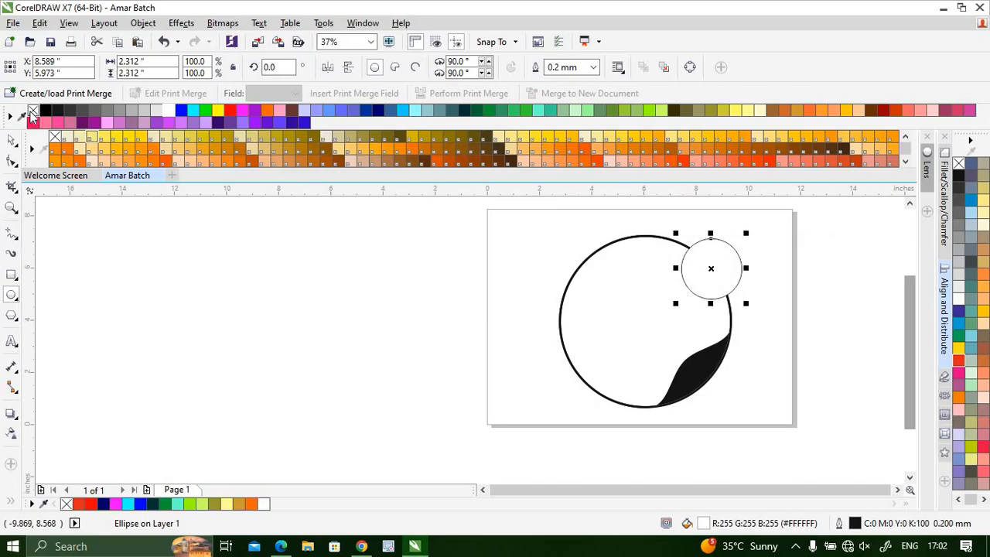
{"action": "right_click", "coordinate": [33, 115]}
{"action": "key", "text": "Escape"}
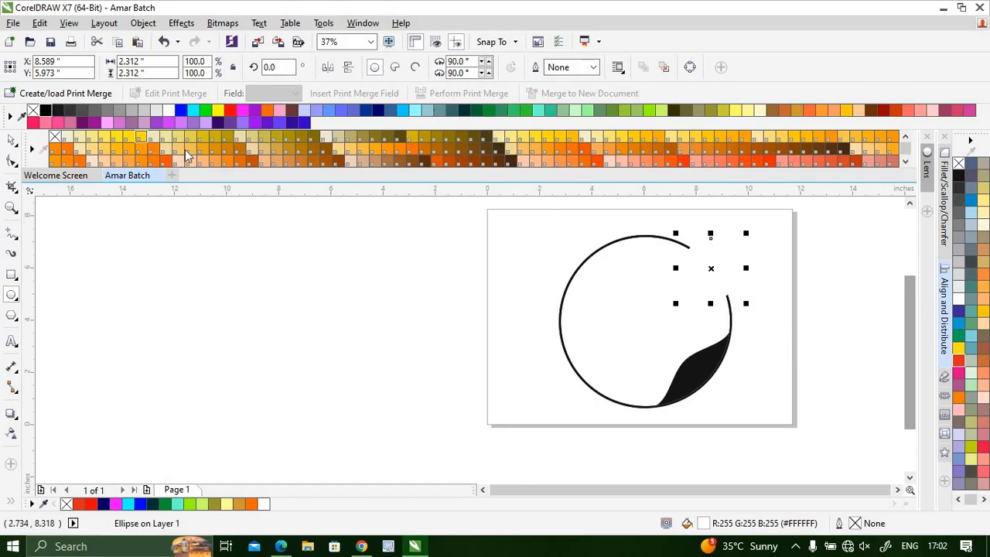
{"action": "right_click", "coordinate": [46, 110]}
{"action": "left_click", "coordinate": [591, 68]}
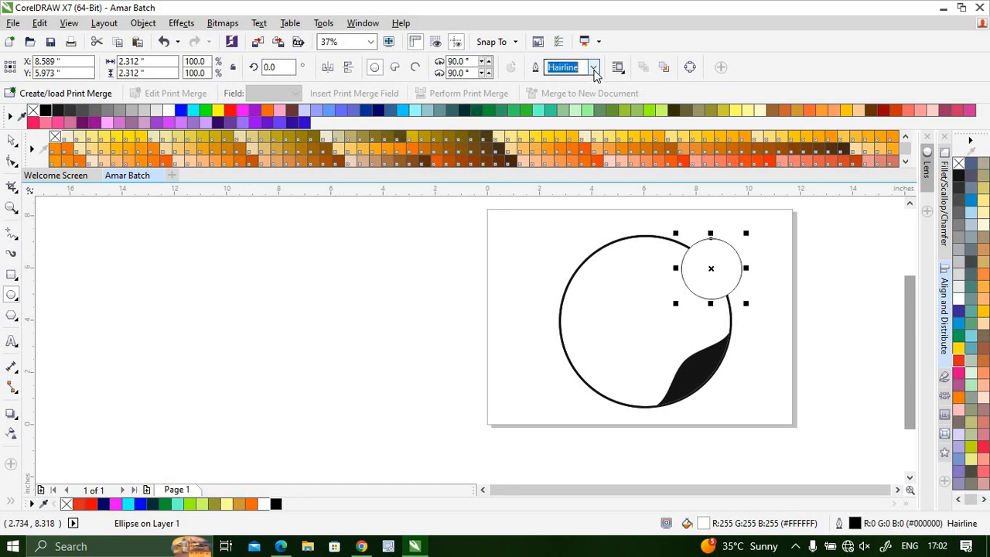
{"action": "left_click", "coordinate": [580, 163]}
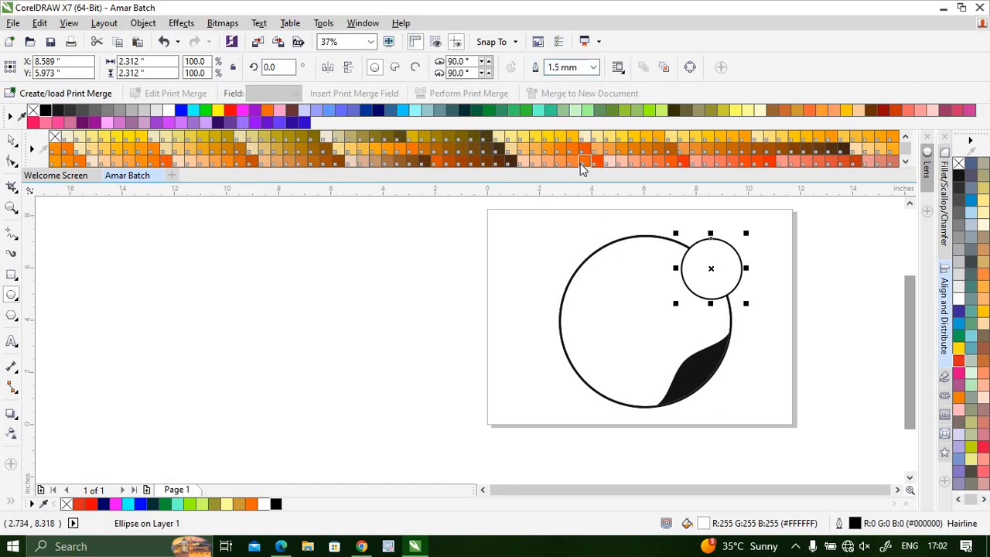
Increase the small circle's outline width to 4.0 mm
{"action": "left_click", "coordinate": [592, 68]}
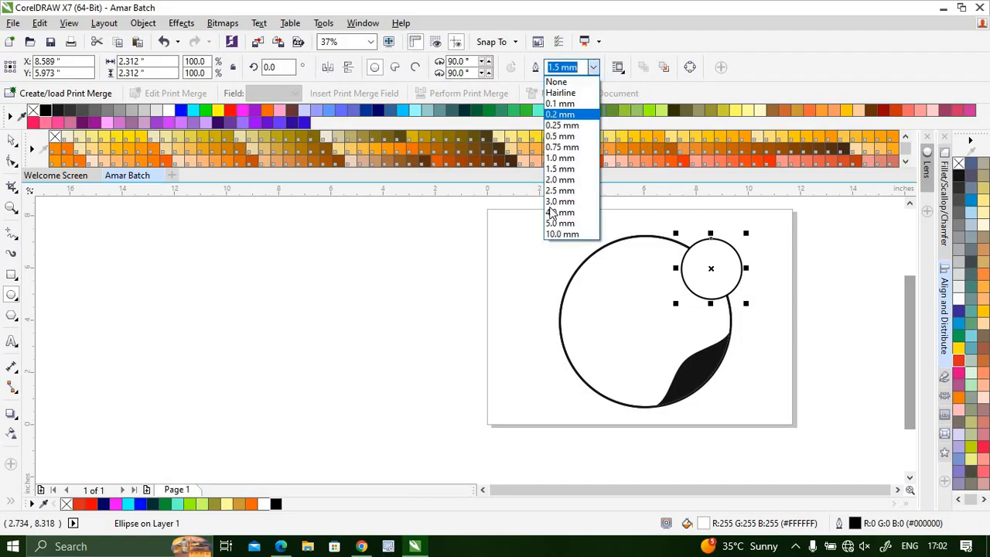
{"action": "left_click", "coordinate": [554, 192]}
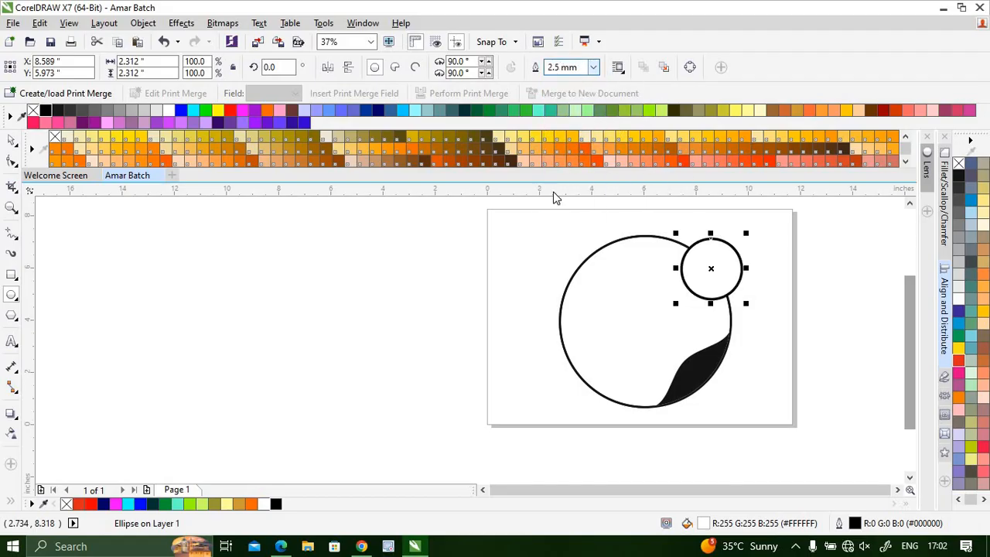
{"action": "left_click", "coordinate": [593, 68]}
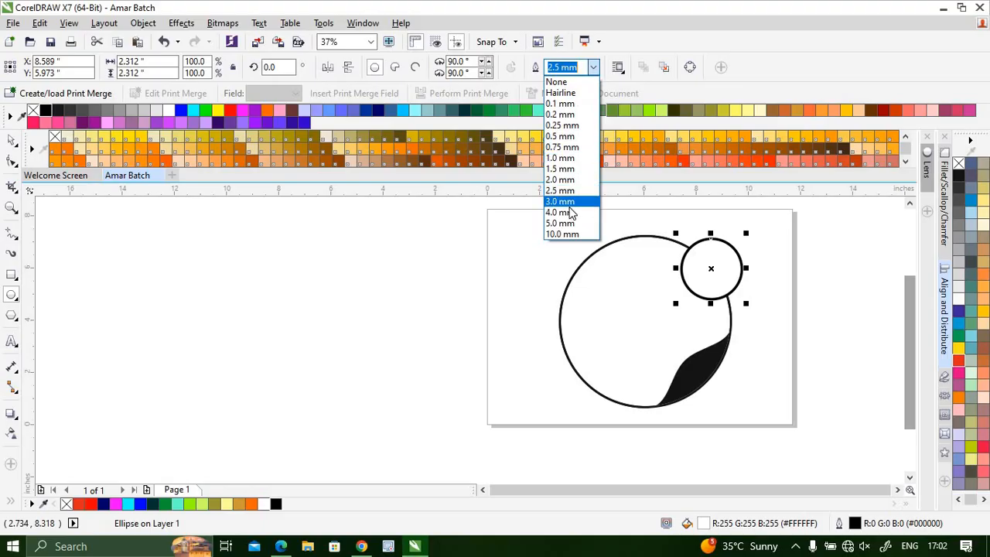
{"action": "left_click", "coordinate": [570, 211]}
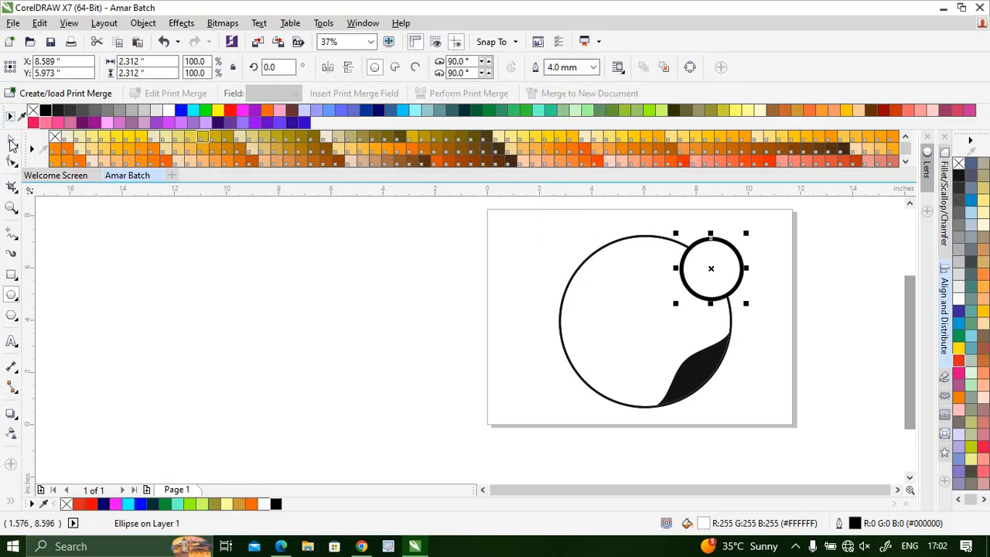
Scale the small circle down about its centre to about 1.81 inches across, leaving a gap between it and the large ring
{"action": "left_click", "coordinate": [11, 141]}
{"action": "scroll", "coordinate": [746, 300], "scroll_direction": "up", "scroll_amount": 2}
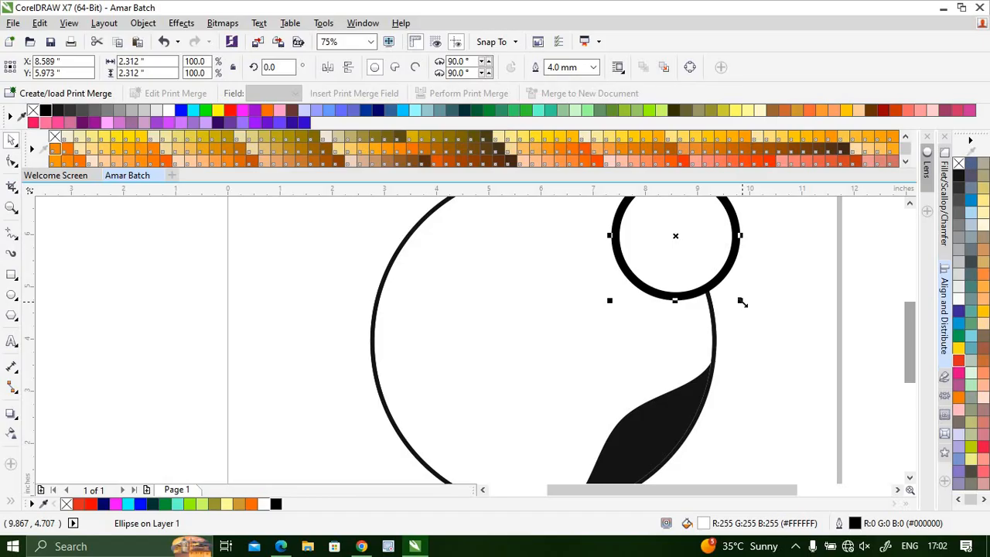
{"action": "left_click_drag", "start_coordinate": [742, 302], "coordinate": [727, 285]}
{"action": "left_click_drag", "start_coordinate": [730, 285], "coordinate": [739, 301]}
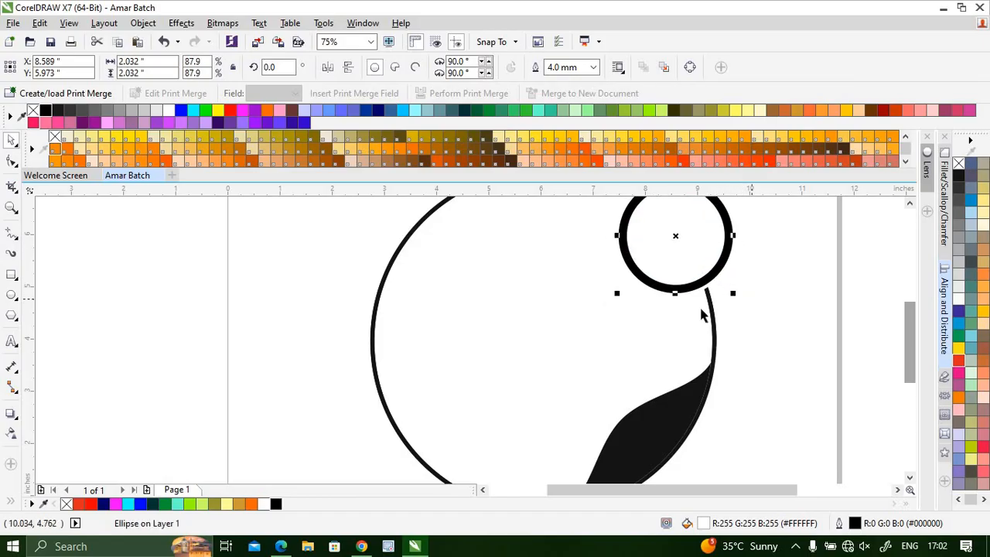
{"action": "key", "text": "Escape"}
{"action": "scroll", "coordinate": [681, 256], "scroll_direction": "down", "scroll_amount": 1}
{"action": "scroll", "coordinate": [670, 245], "scroll_direction": "up", "scroll_amount": 1}
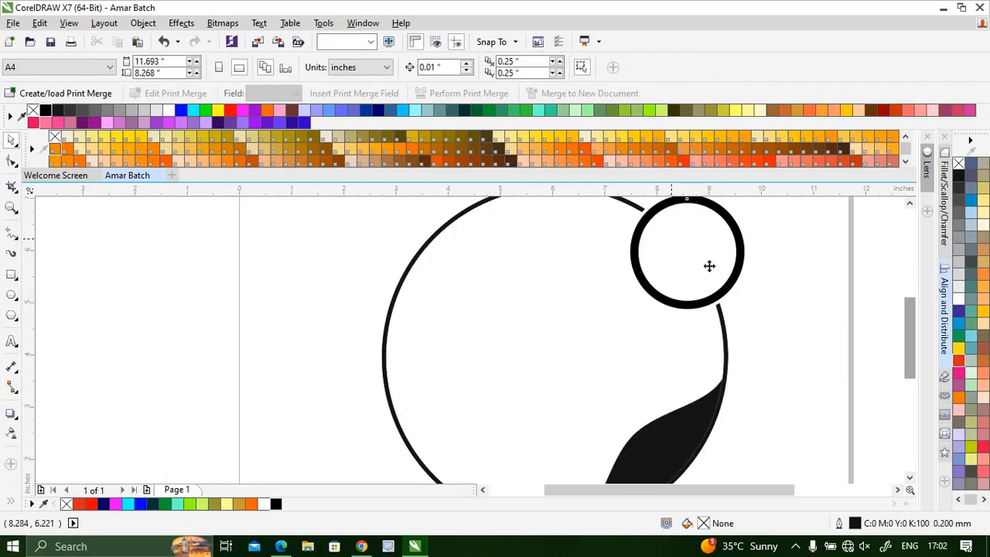
{"action": "left_click", "coordinate": [724, 287]}
{"action": "left_click_drag", "start_coordinate": [740, 305], "coordinate": [738, 301]}
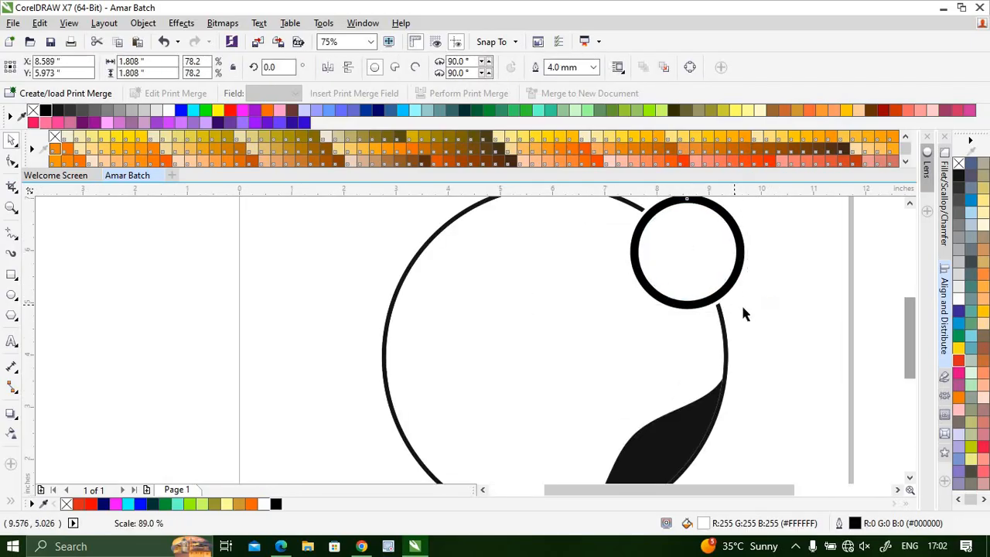
Recolour the large ring and the wave shape with solid black
{"action": "left_click", "coordinate": [727, 339]}
{"action": "left_click", "coordinate": [727, 386]}
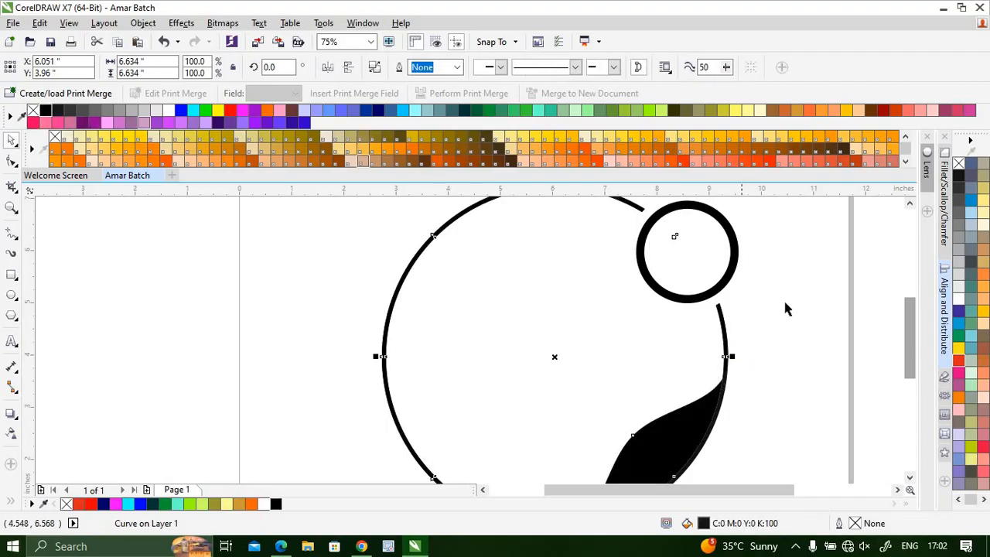
{"action": "left_click", "coordinate": [749, 341]}
{"action": "left_click", "coordinate": [727, 330]}
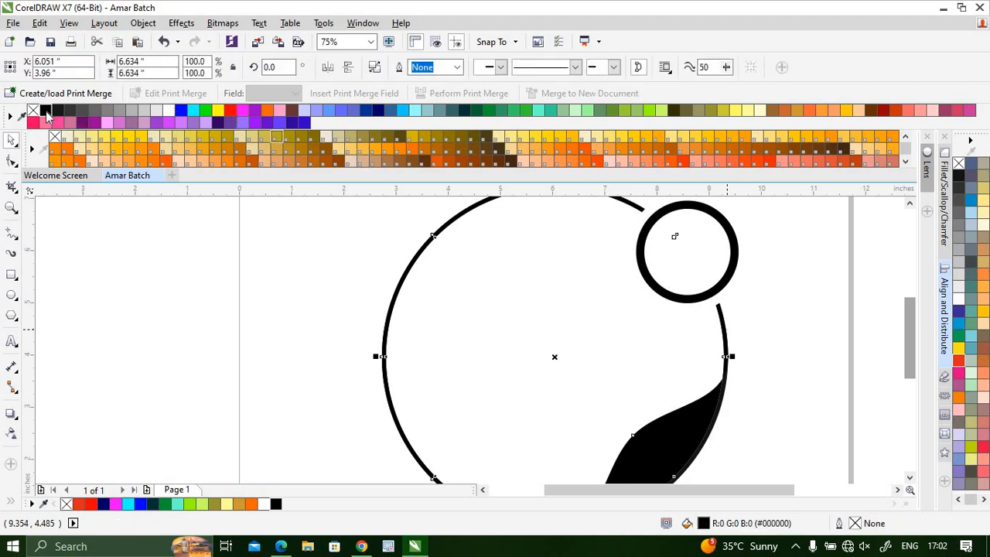
{"action": "left_click", "coordinate": [623, 315]}
{"action": "scroll", "coordinate": [624, 320], "scroll_direction": "down", "scroll_amount": 2}
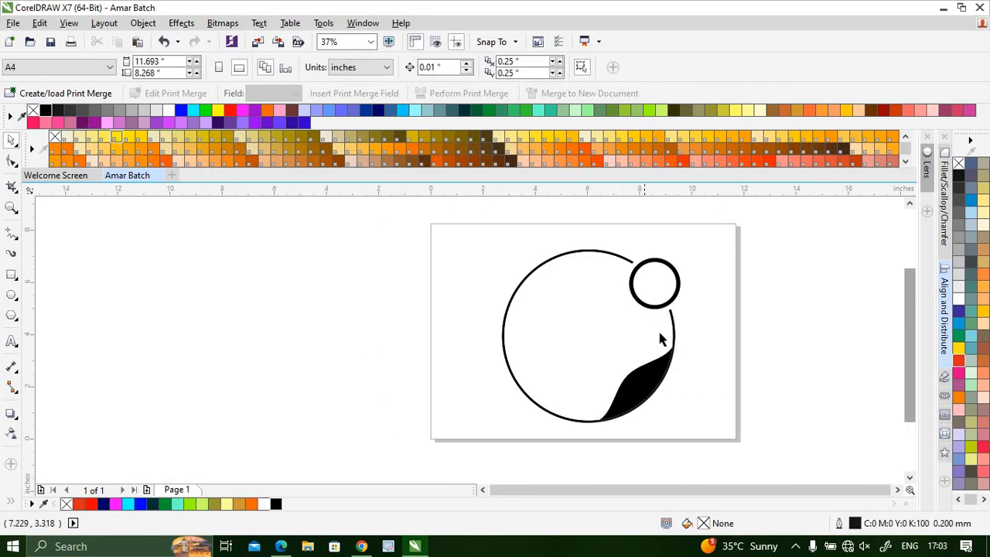
{"action": "scroll", "coordinate": [661, 329], "scroll_direction": "up", "scroll_amount": 2}
{"action": "scroll", "coordinate": [689, 328], "scroll_direction": "down", "scroll_amount": 2}
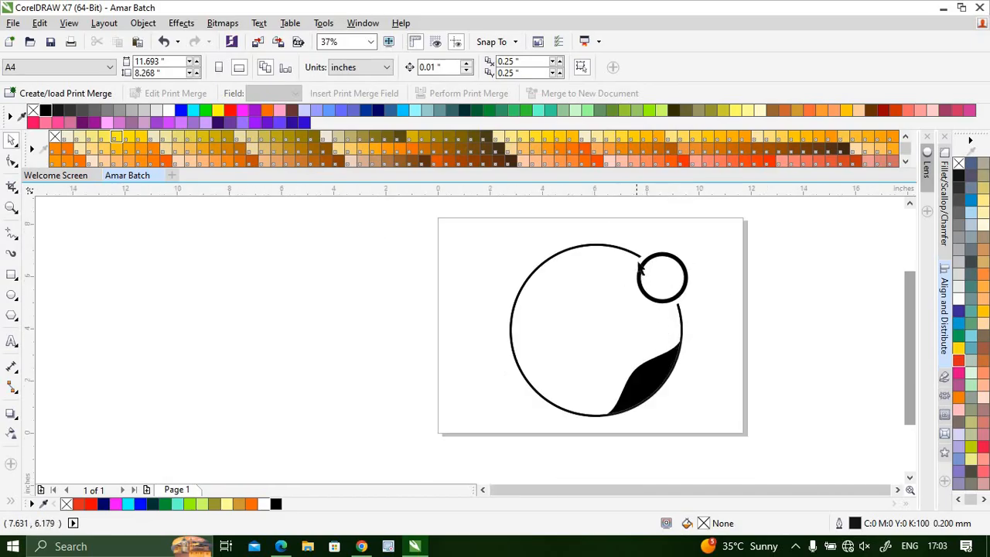
{"action": "scroll", "coordinate": [671, 272], "scroll_direction": "up", "scroll_amount": 2}
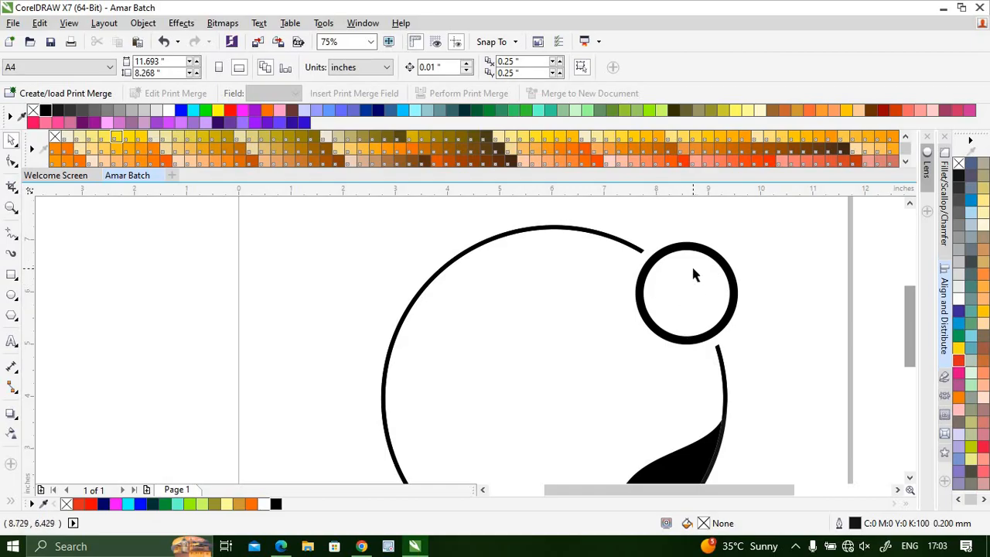
{"action": "scroll", "coordinate": [513, 313], "scroll_direction": "down", "scroll_amount": 1}
{"action": "scroll", "coordinate": [512, 315], "scroll_direction": "up", "scroll_amount": 1}
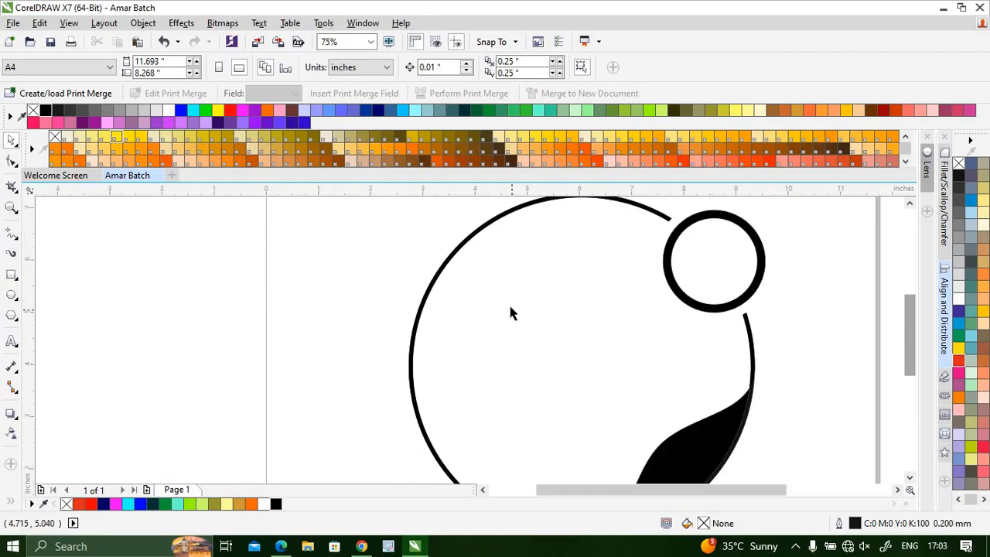